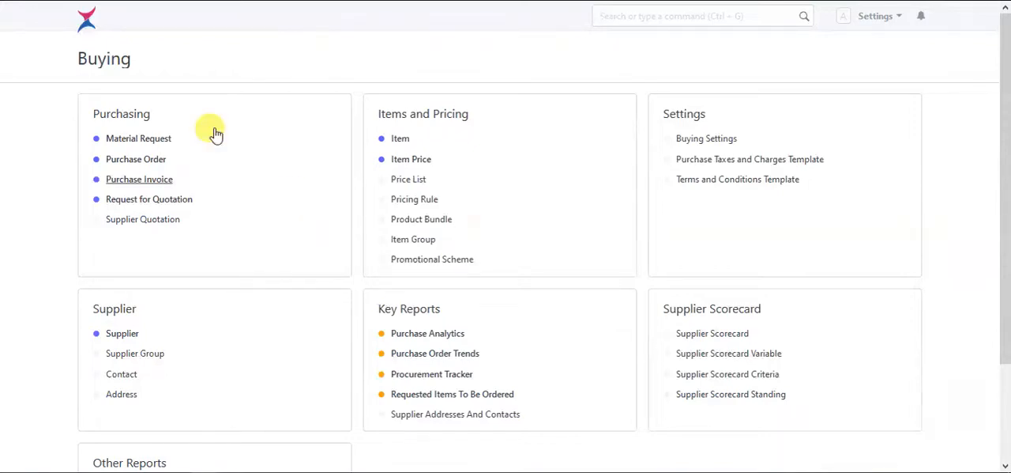
- Open the material requests from the Buying page and start a new material request
left_click_drag(79, 59, 129, 58)
left_click(140, 61)
left_click(158, 148)
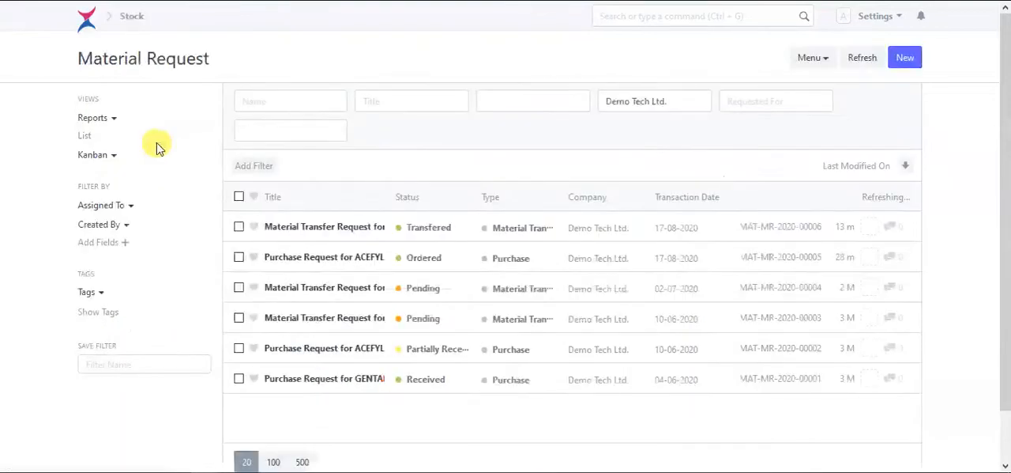
left_click(906, 60)
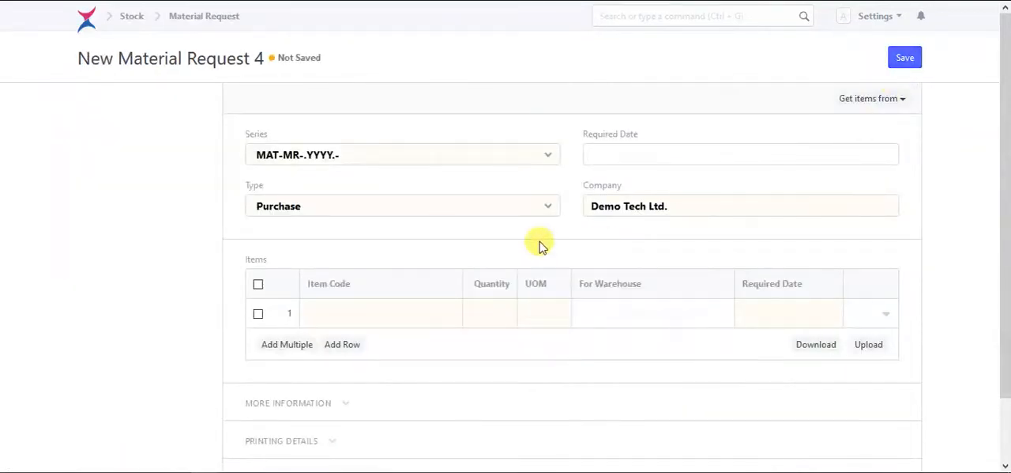
- Add item 00001 with a quantity of 300 to the material request and set the required date to 27-08-2020
left_click(392, 309)
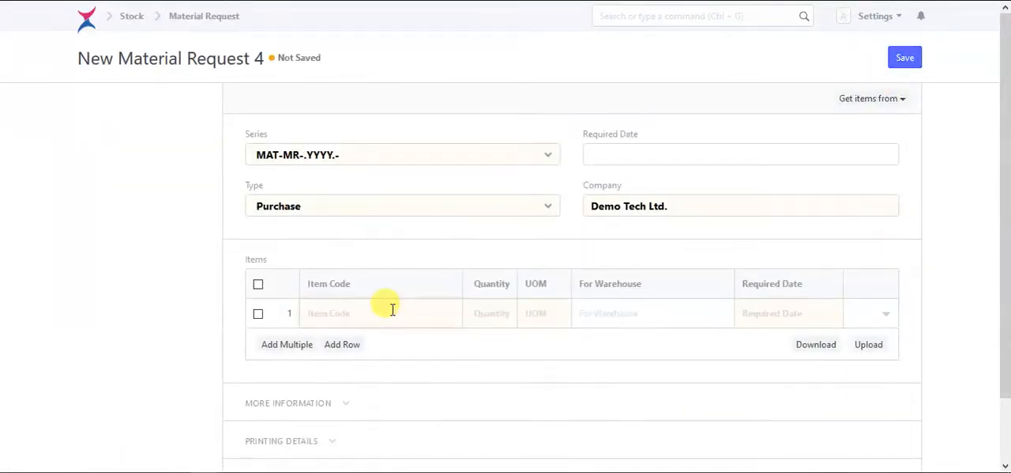
left_click(361, 341)
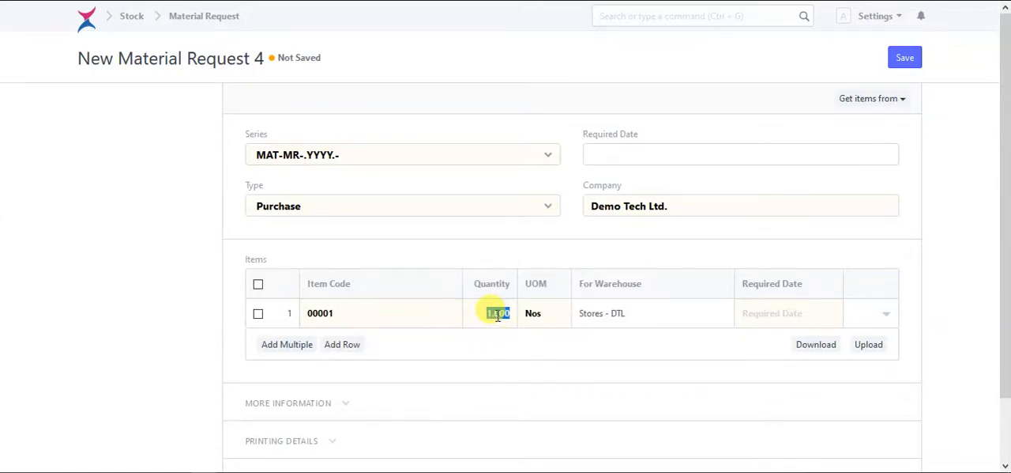
left_click(521, 337)
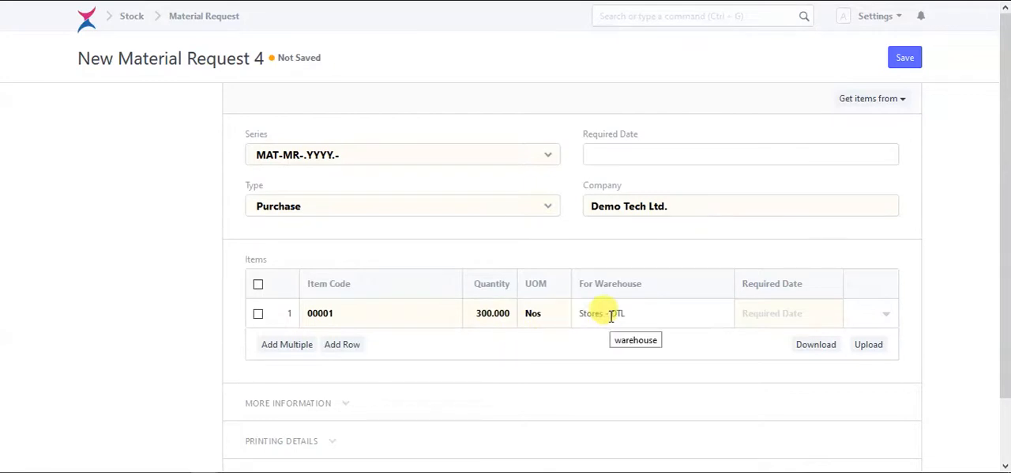
left_click(665, 156)
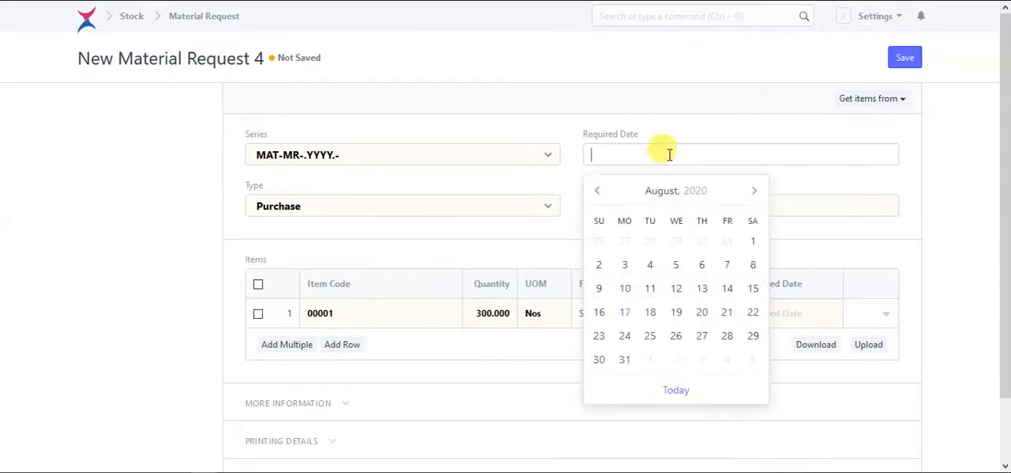
left_click(702, 338)
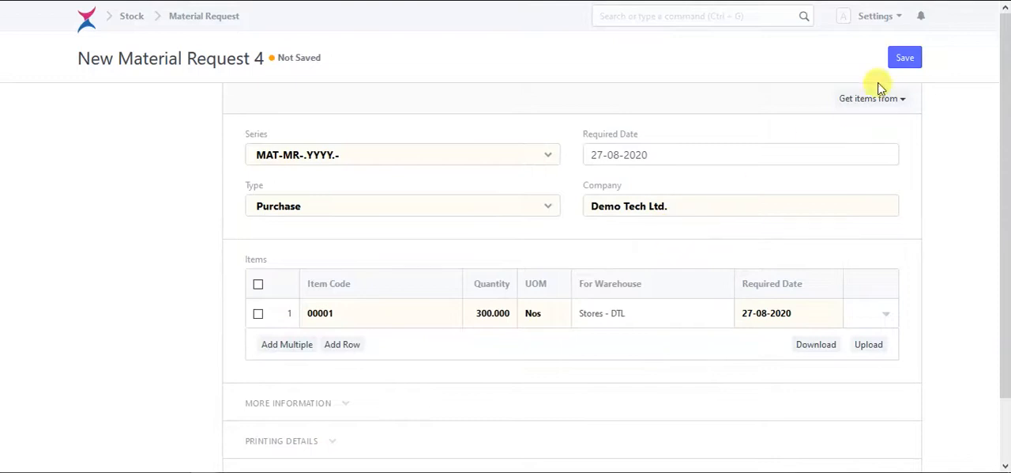
- Save the material request and submit it permanently
left_click(902, 60)
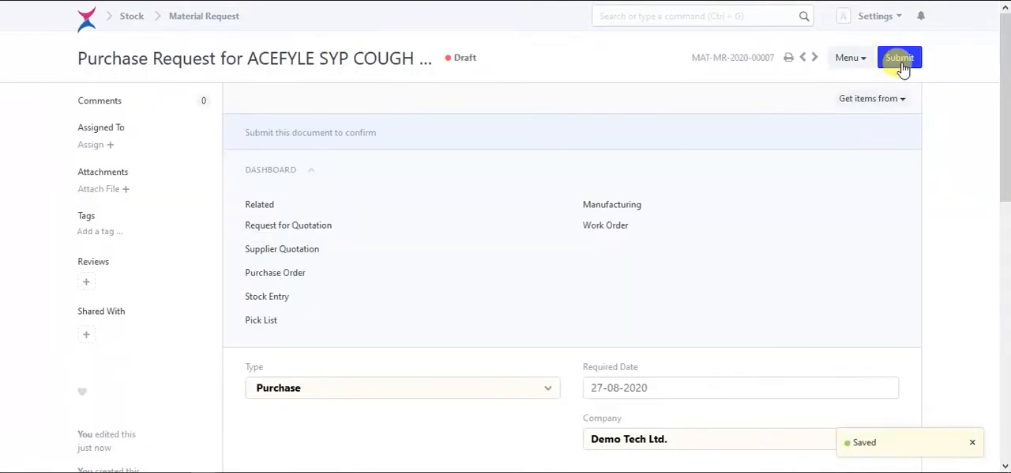
left_click(902, 63)
left_click(689, 38)
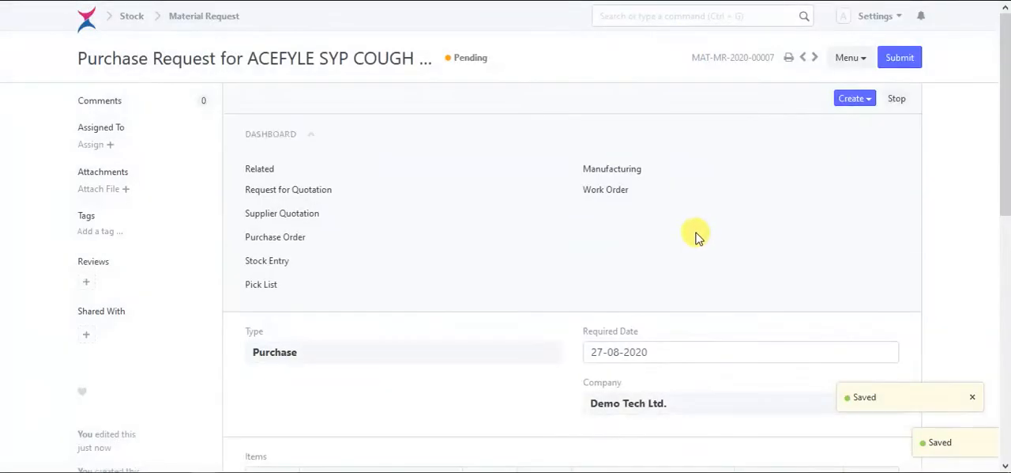
- Create a request for quotation from the submitted material request and set its date to 28-08-2020
scroll(638, 294, "down", 2)
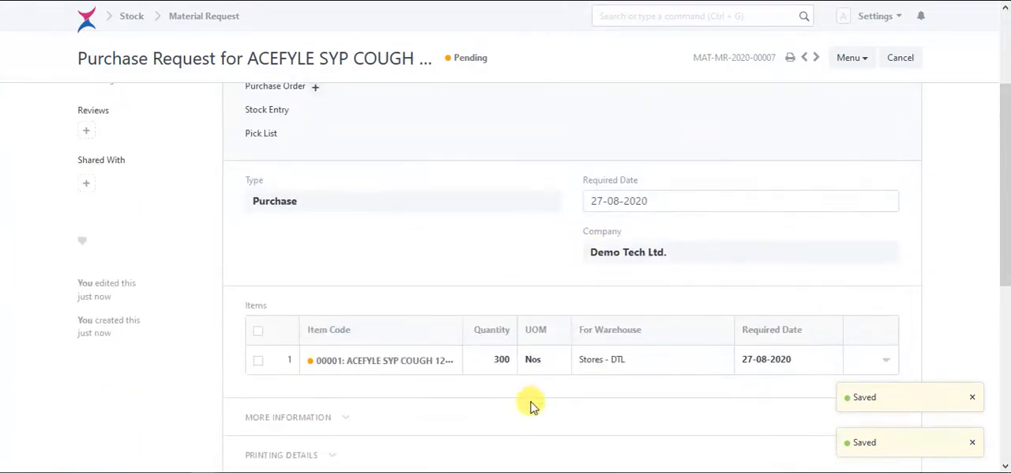
scroll(502, 373, "up", 2)
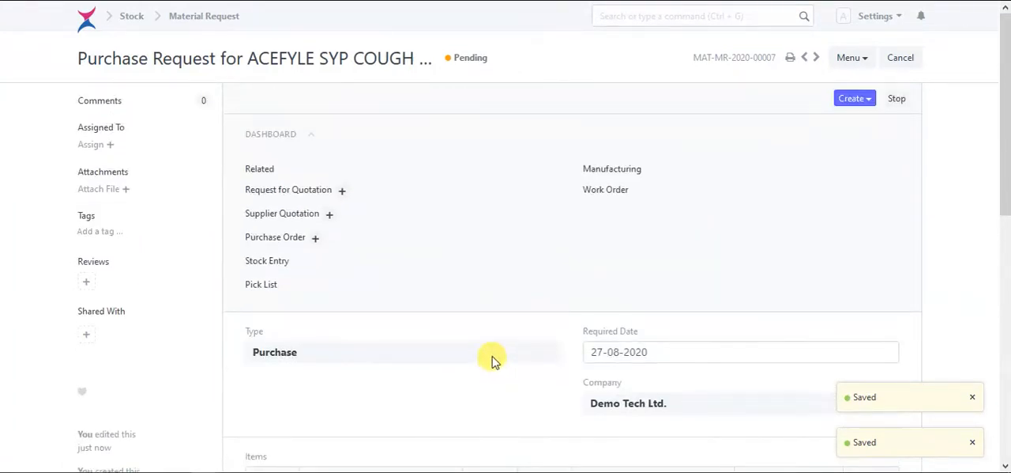
scroll(678, 324, "down", 1)
scroll(678, 324, "up", 1)
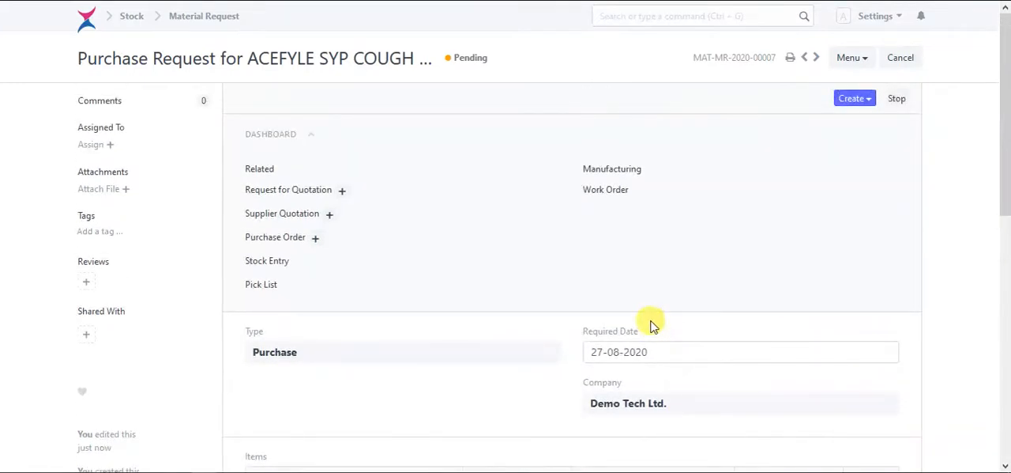
scroll(649, 324, "down", 2)
scroll(648, 324, "up", 2)
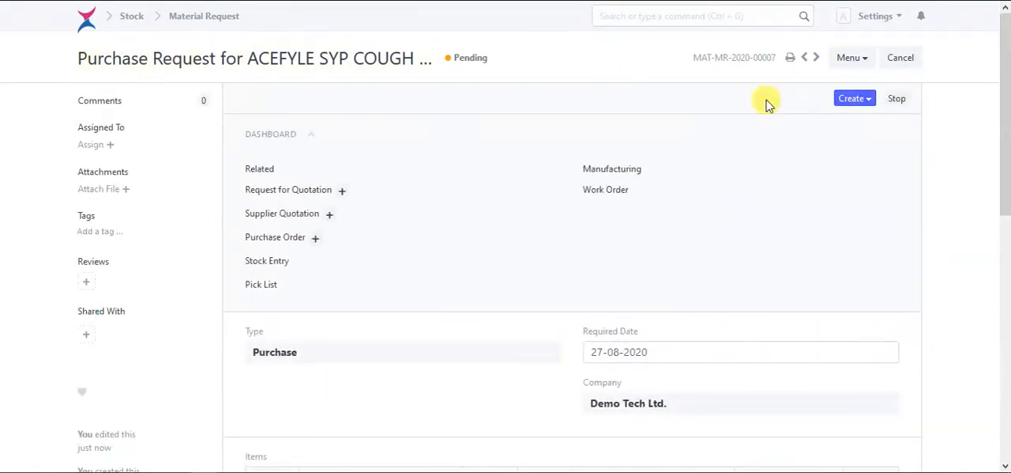
left_click(852, 101)
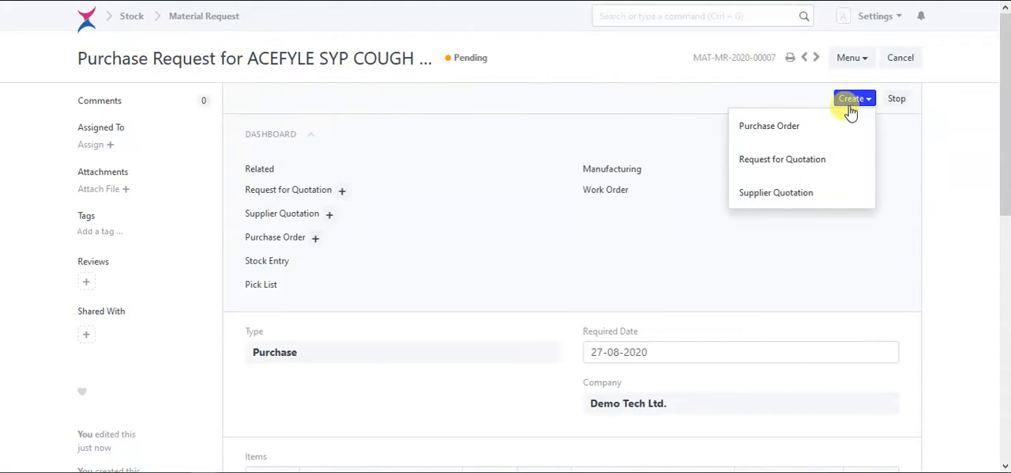
left_click(821, 168)
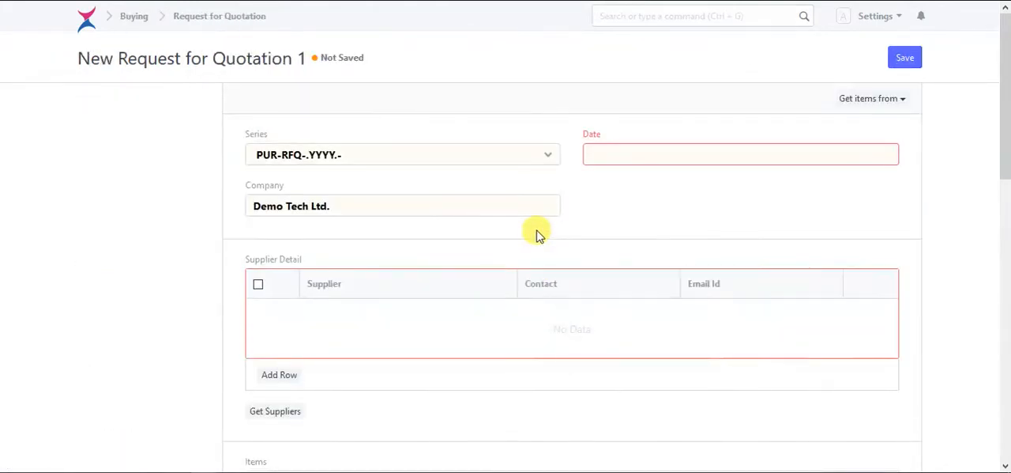
left_click(643, 150)
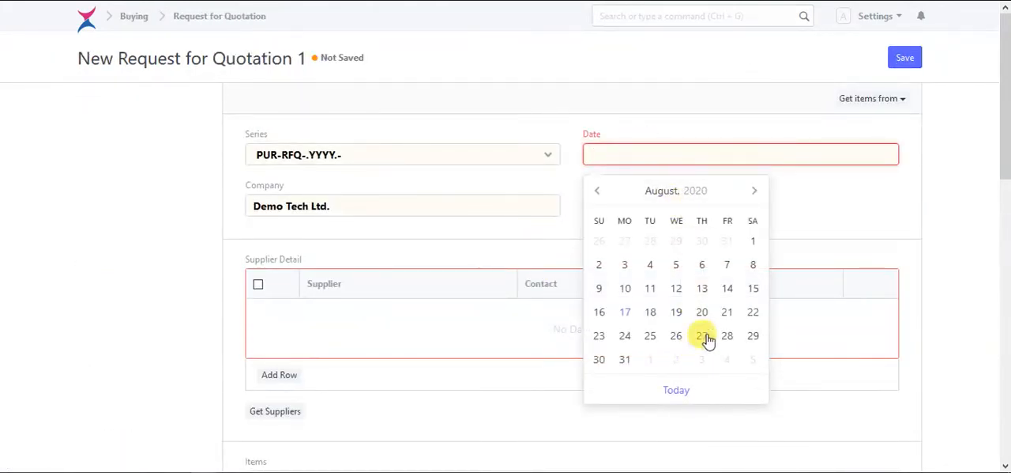
left_click(725, 336)
- Add General Traders (Pvt.) Ltd. (PWR) as the first supplier in the request for quotation's supplier details
left_click(275, 376)
left_click(370, 318)
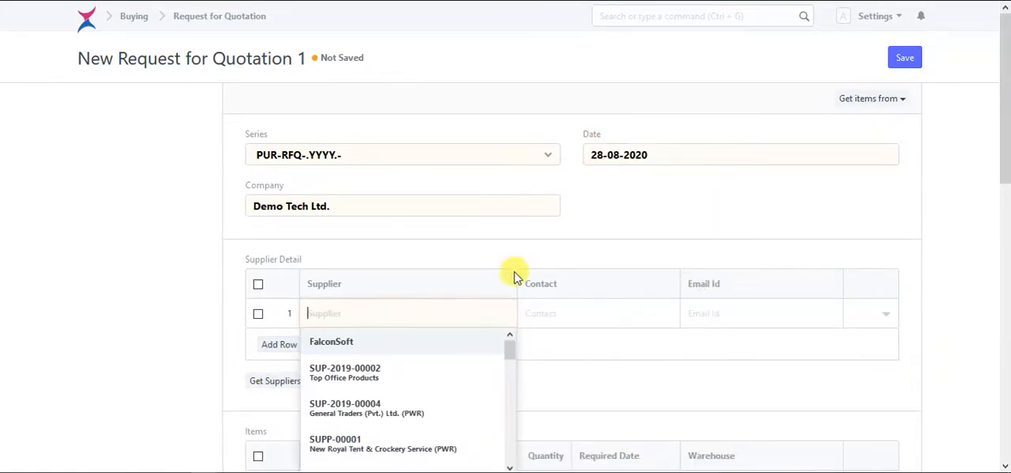
scroll(504, 283, "down", 1)
scroll(475, 269, "down", 1)
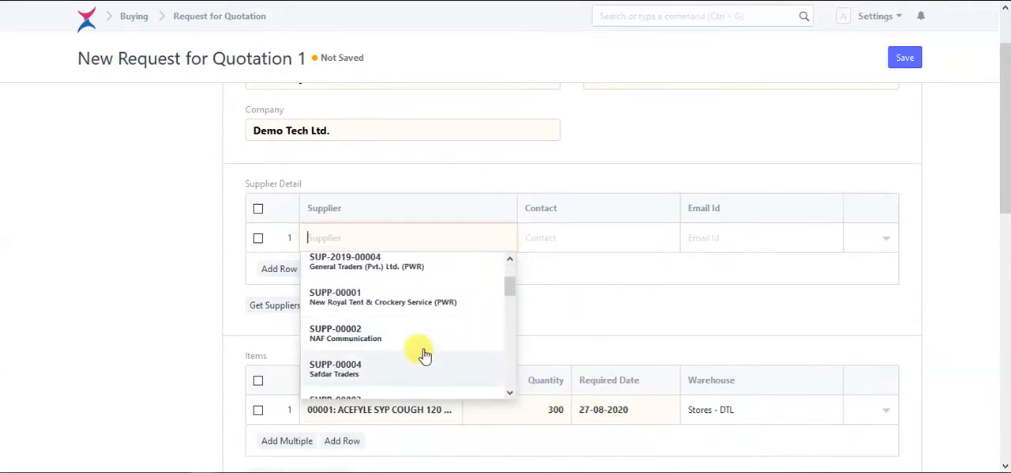
scroll(452, 343, "up", 1)
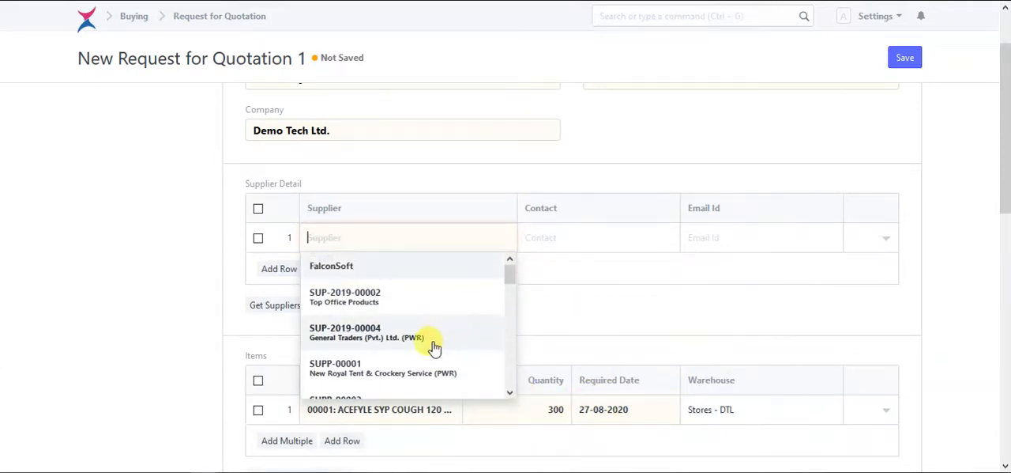
scroll(439, 335, "down", 1)
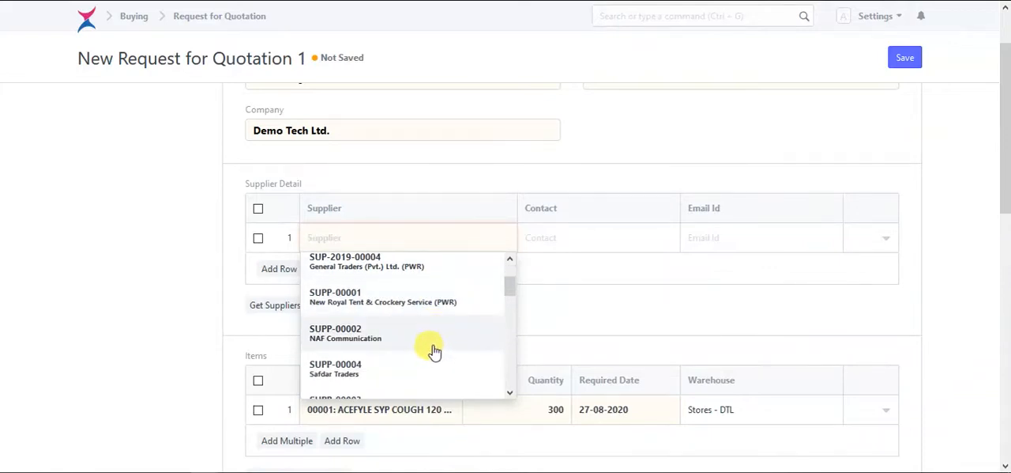
left_click(423, 269)
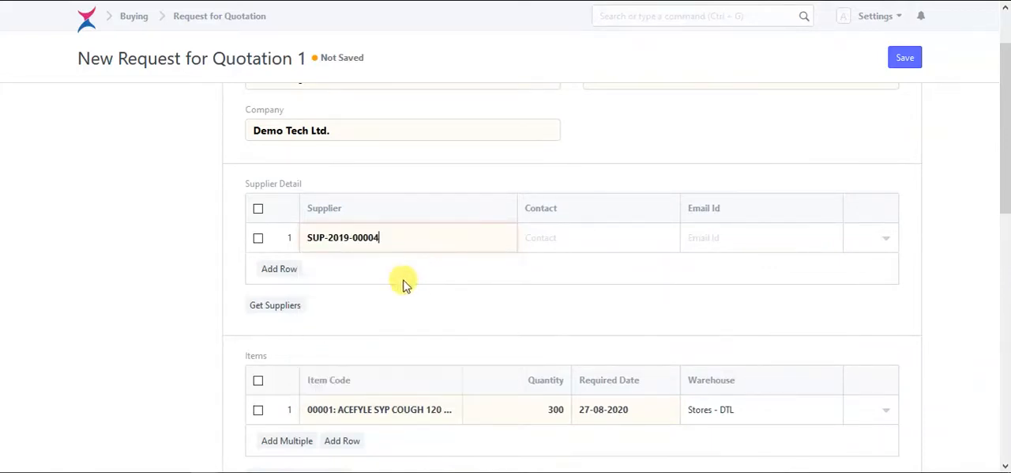
- Add a second supplier row to the request for quotation and choose Netsoft Solutions
left_click(268, 272)
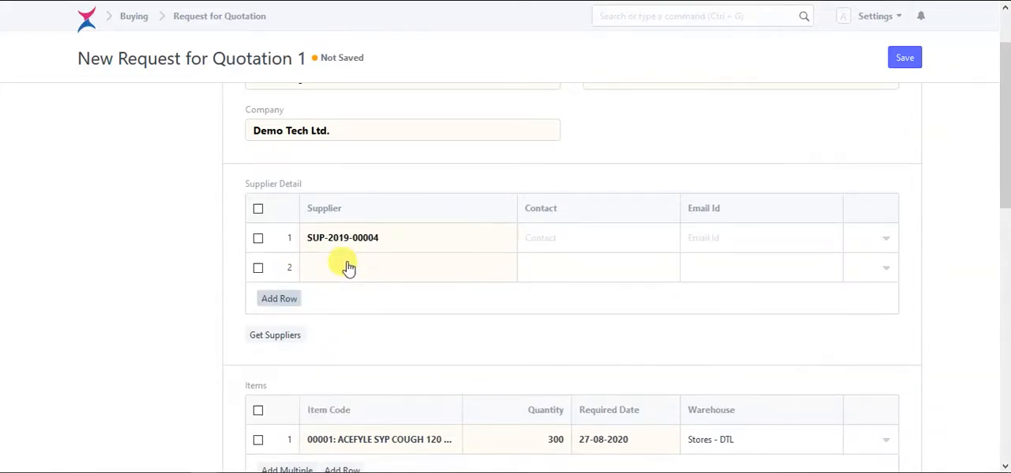
left_click(412, 274)
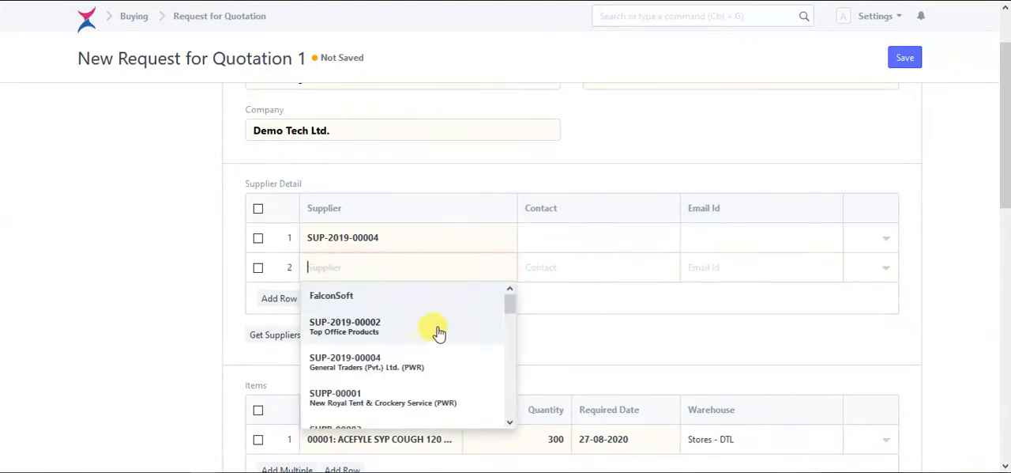
scroll(437, 332, "down", 2)
scroll(437, 348, "down", 3)
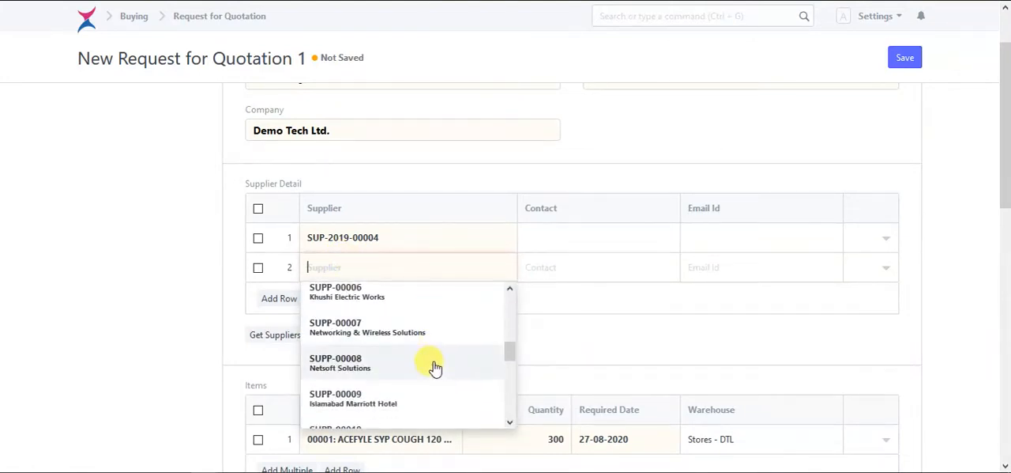
left_click(396, 360)
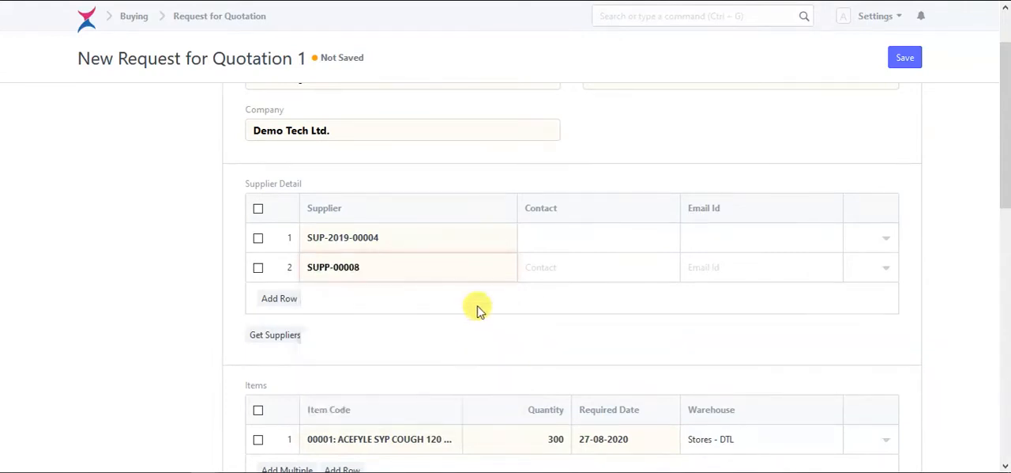
- Check the suppliers and items of the request for quotation, then save and permanently submit it
scroll(580, 327, "down", 2)
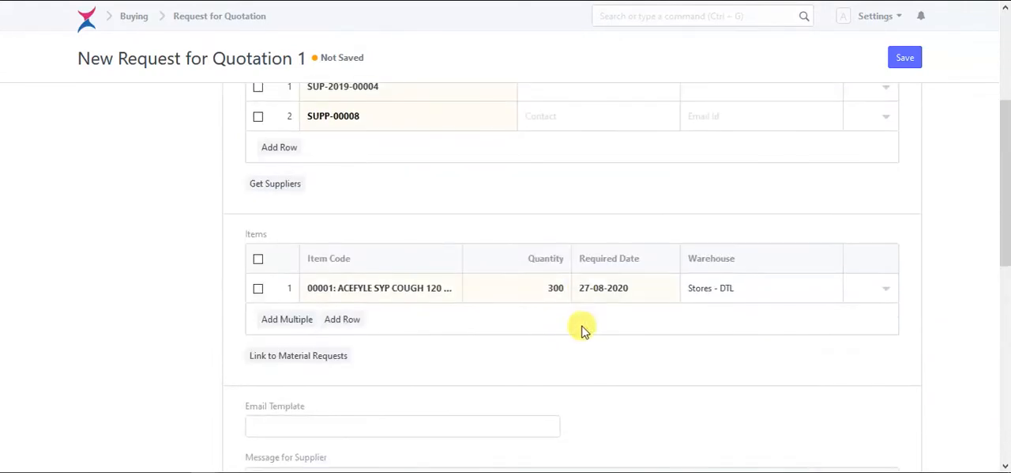
scroll(580, 327, "up", 3)
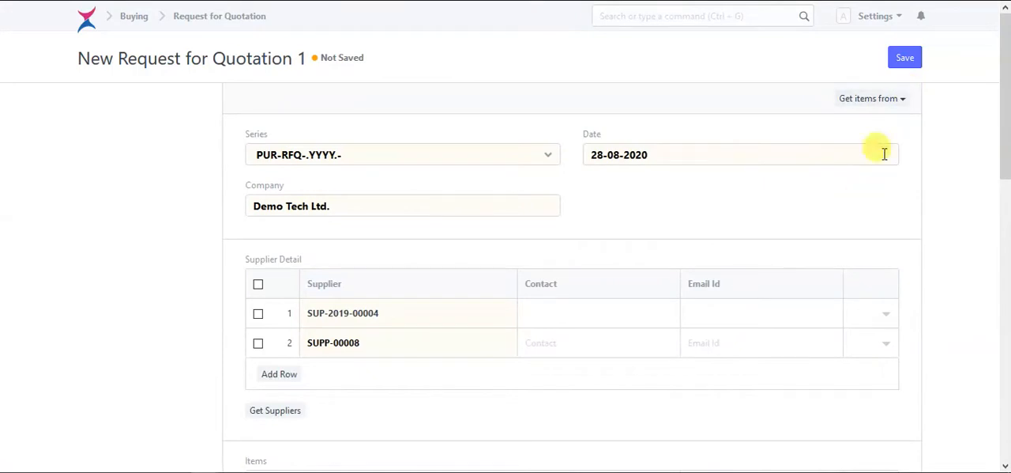
scroll(443, 387, "down", 2)
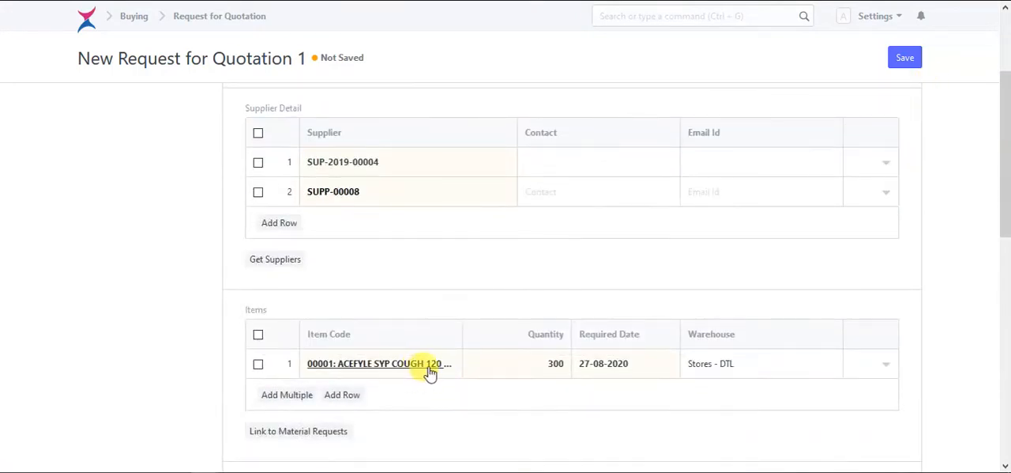
scroll(553, 383, "up", 1)
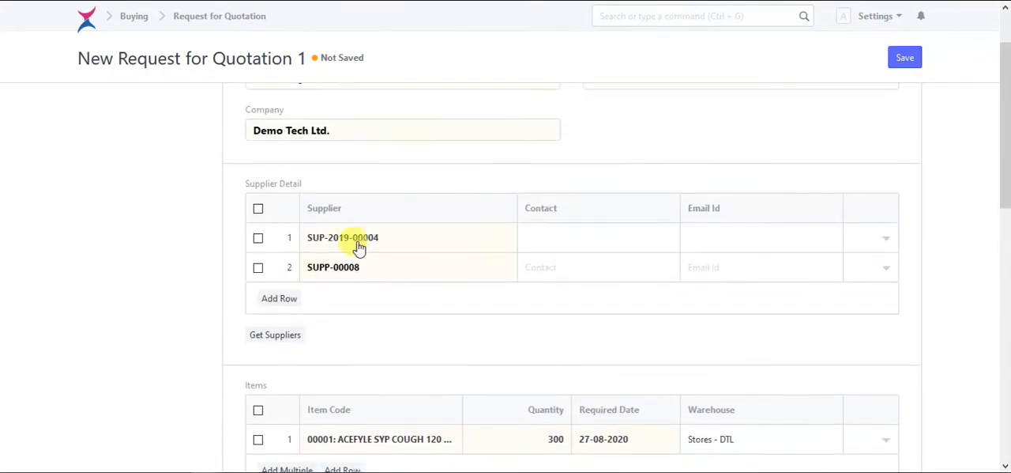
scroll(580, 269, "up", 1)
left_click(905, 59)
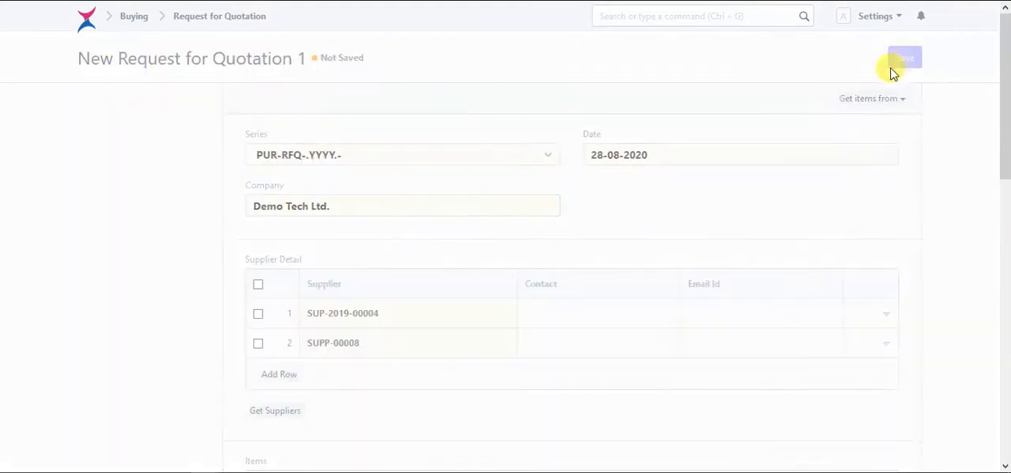
left_click(899, 60)
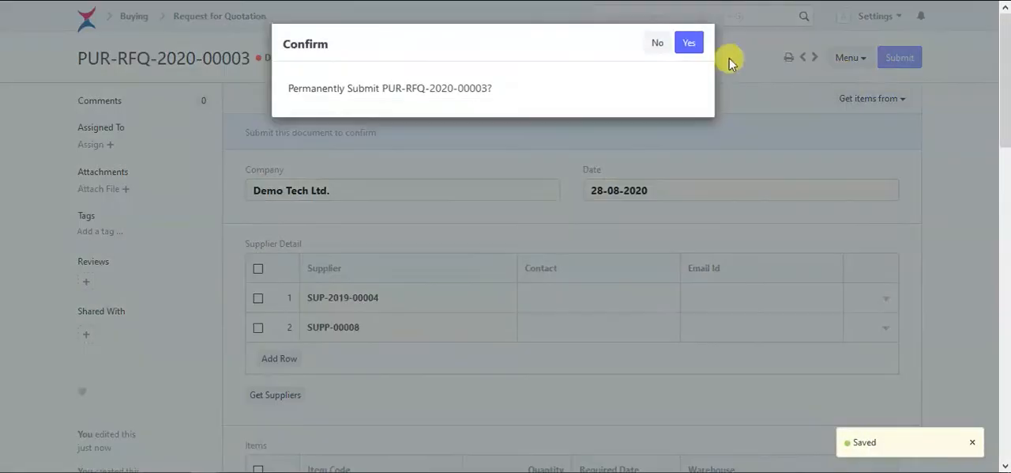
left_click(690, 41)
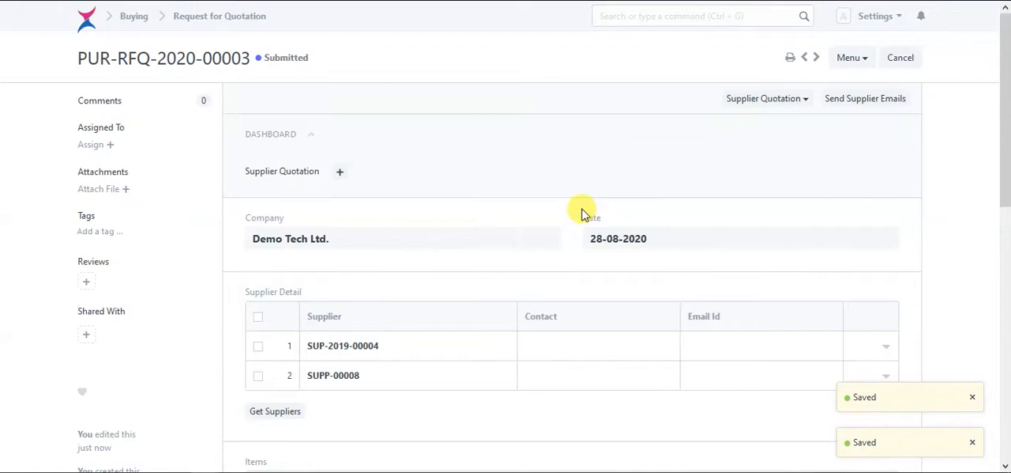
- Create a supplier quotation from the submitted request for quotation for supplier SUP-2019-00004
scroll(583, 213, "down", 3)
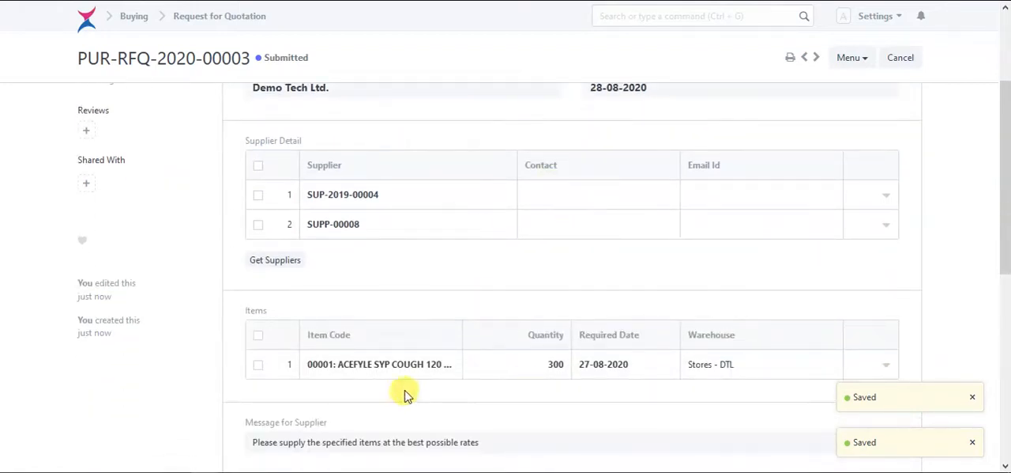
scroll(601, 381, "up", 3)
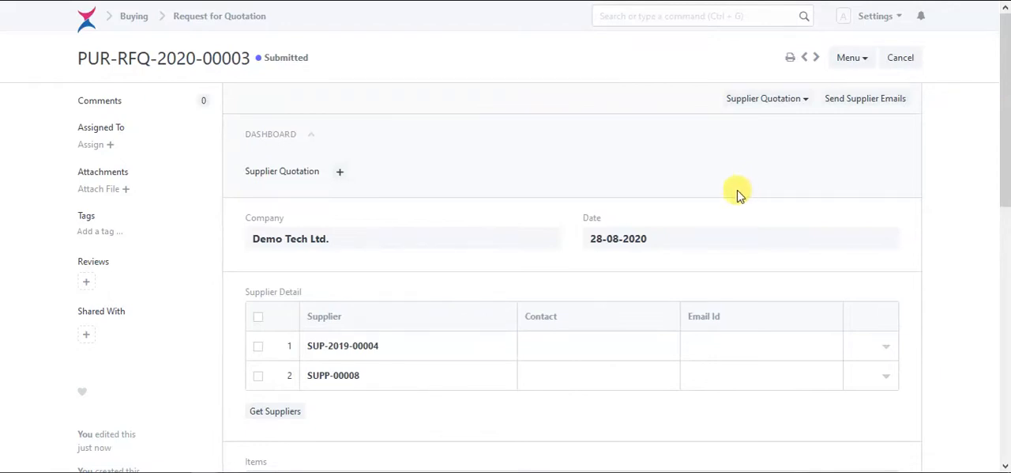
left_click(786, 106)
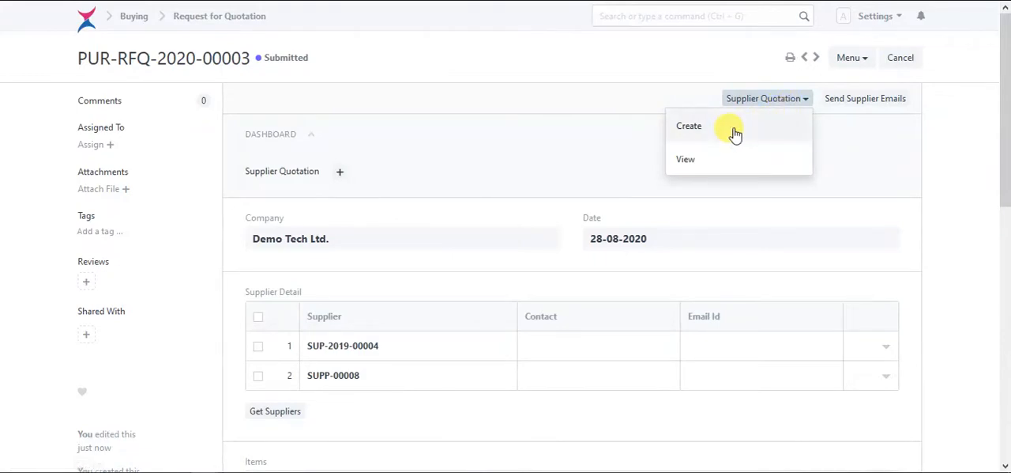
left_click(735, 133)
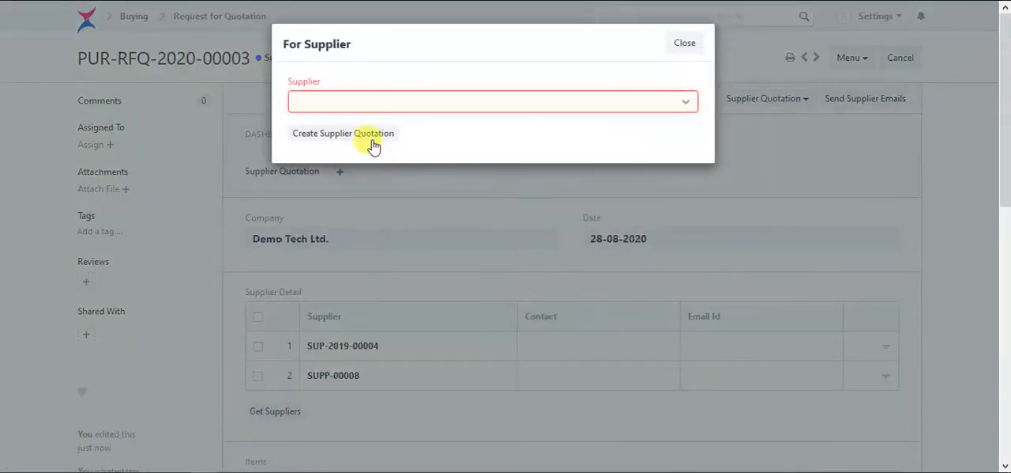
left_click(379, 102)
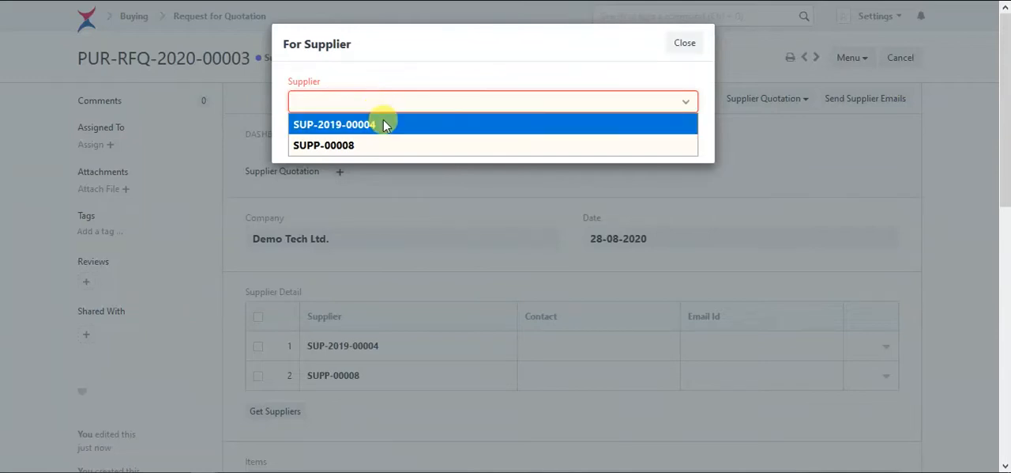
left_click(386, 126)
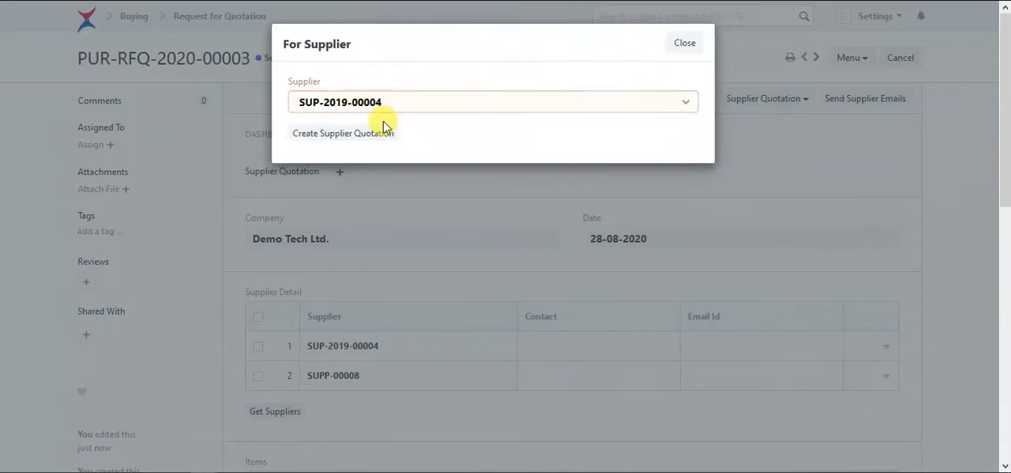
left_click(357, 139)
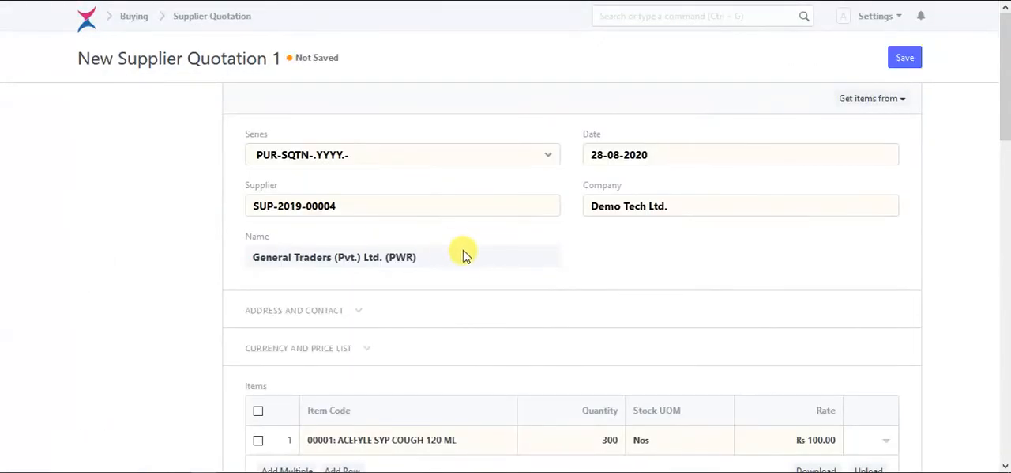
- Check the supplier name on the new supplier quotation and set the rate of item 00001 to 50
scroll(506, 261, "down", 1)
scroll(553, 300, "up", 2)
left_click_drag(263, 258, 414, 267)
left_click(459, 265)
scroll(588, 293, "down", 2)
left_click(822, 364)
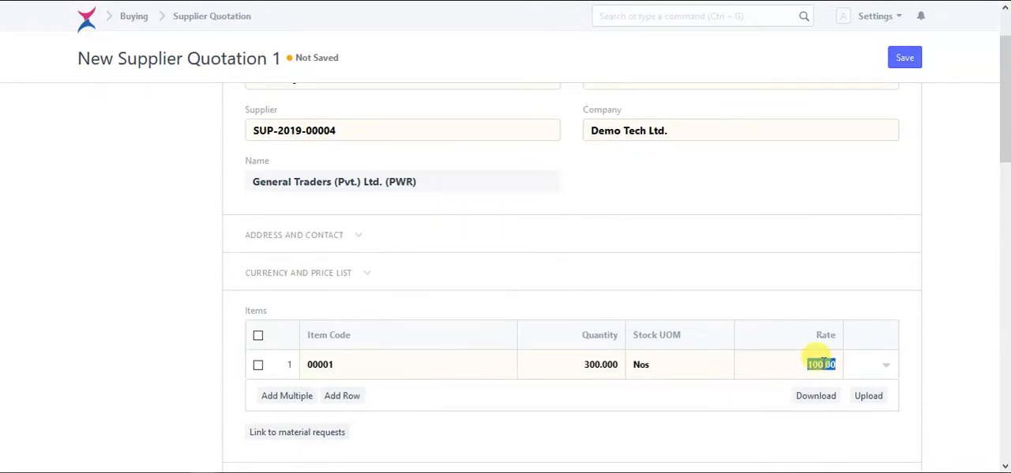
left_click(907, 298)
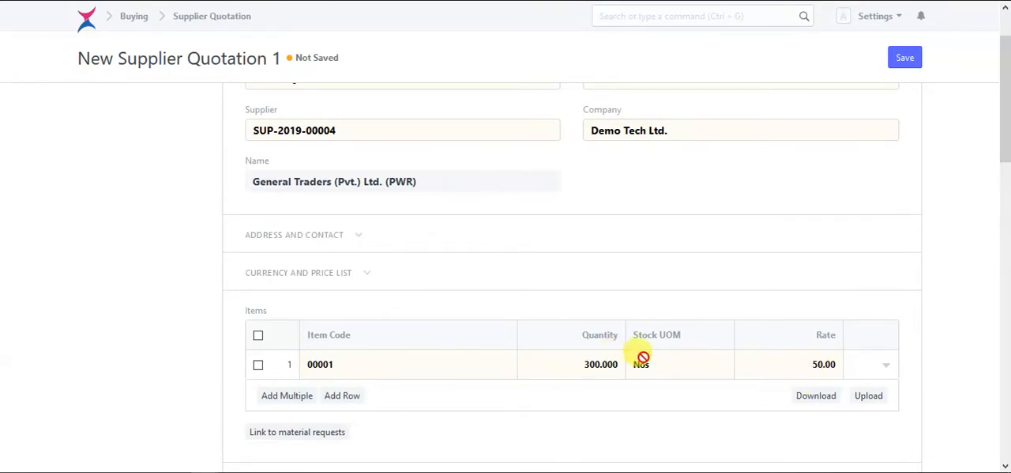
- Save and permanently submit the supplier quotation for General Traders (Pvt.) Ltd. (PWR)
scroll(631, 348, "up", 1)
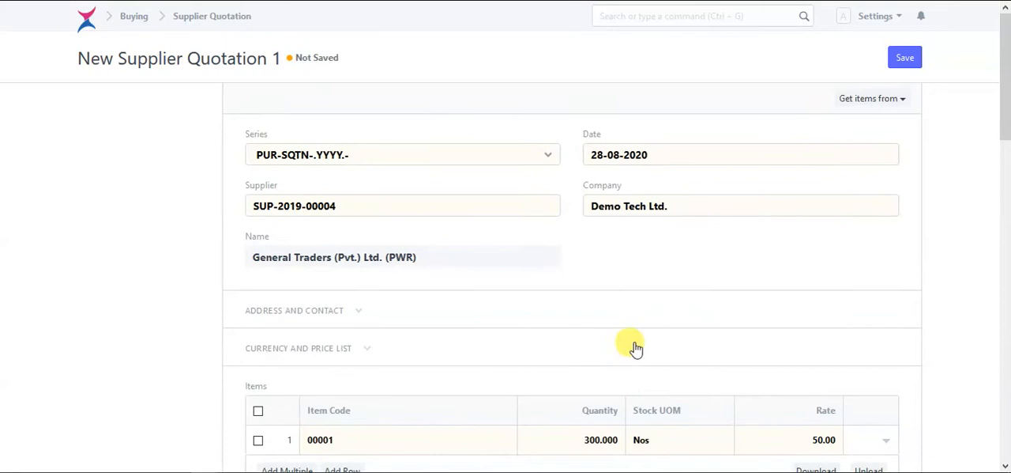
left_click(901, 56)
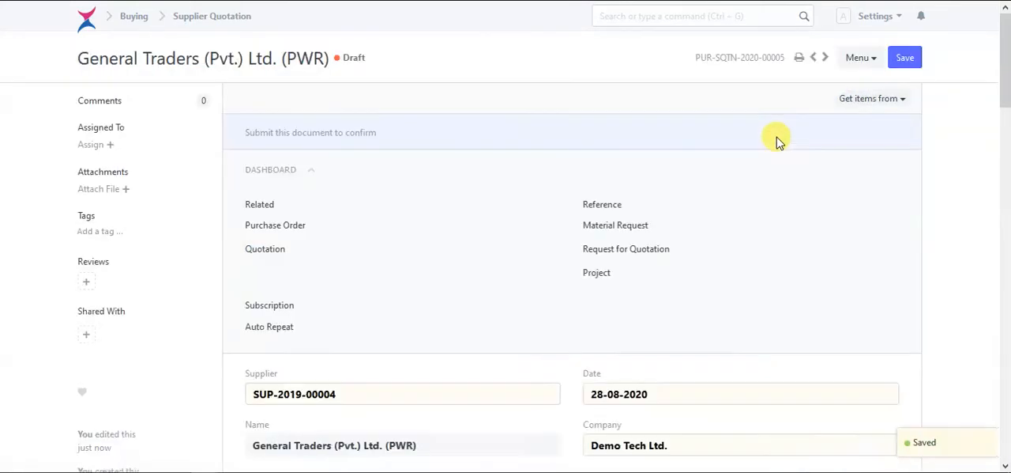
left_click(901, 58)
left_click(688, 34)
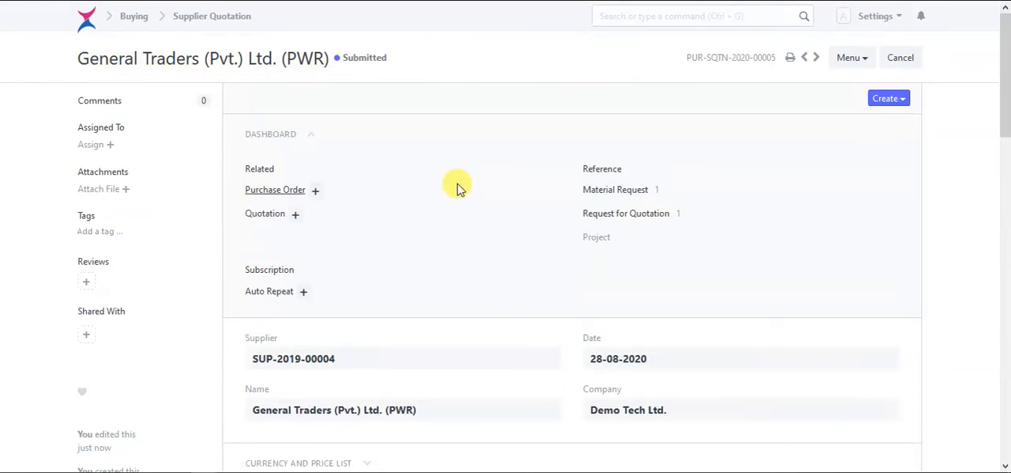
- Check the items and total of the submitted supplier quotation and start a purchase order from it
scroll(464, 231, "down", 2)
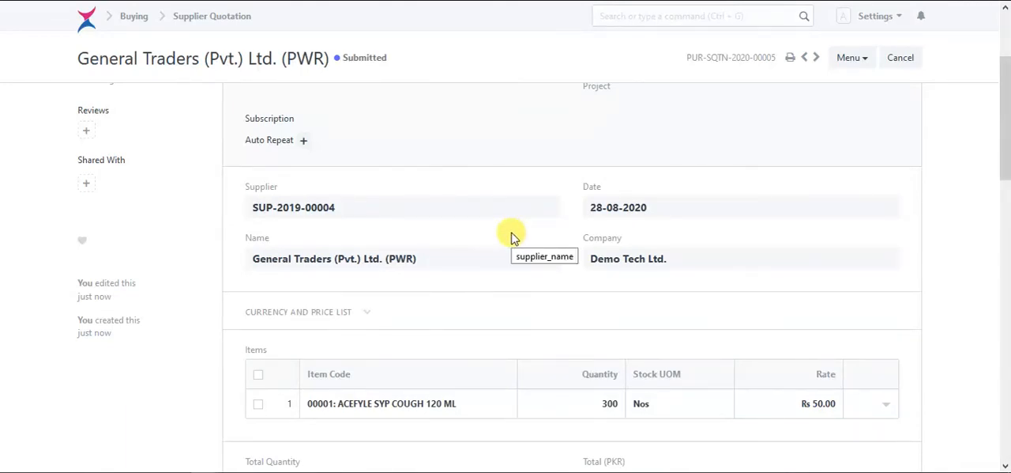
scroll(514, 240, "down", 1)
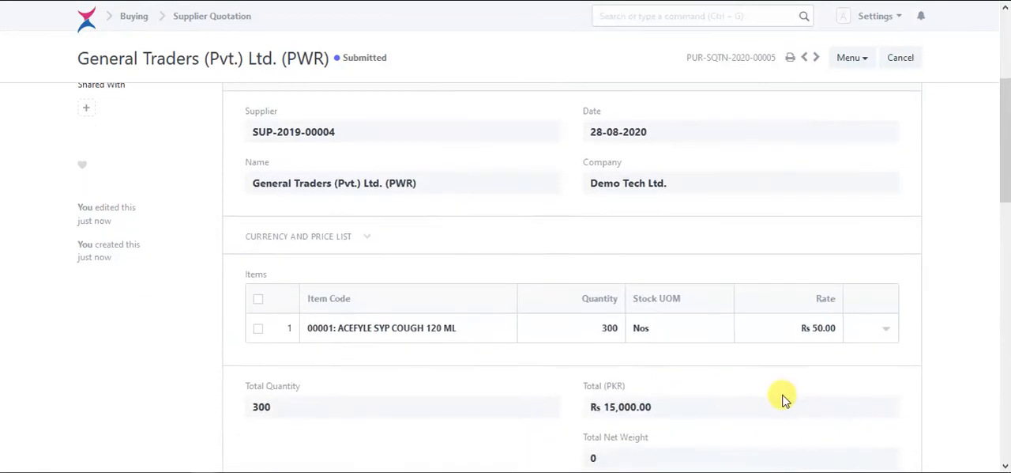
scroll(639, 273, "up", 3)
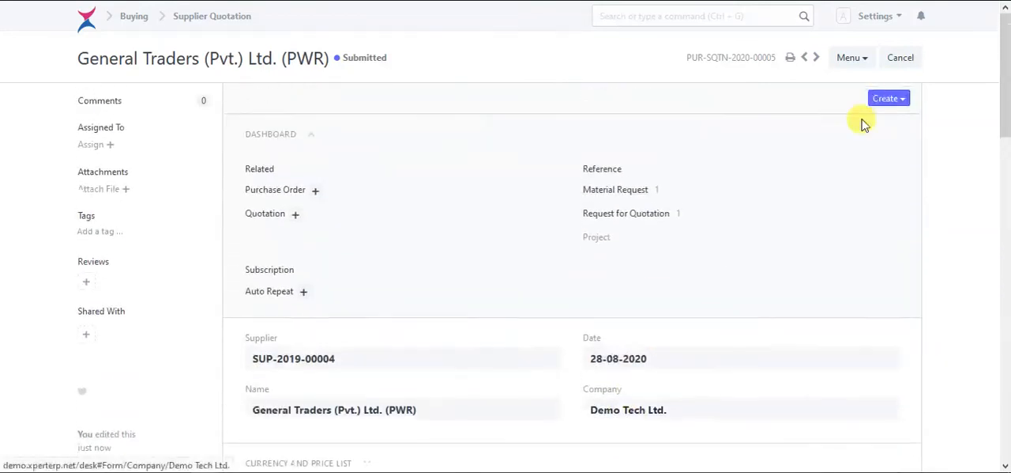
left_click(885, 102)
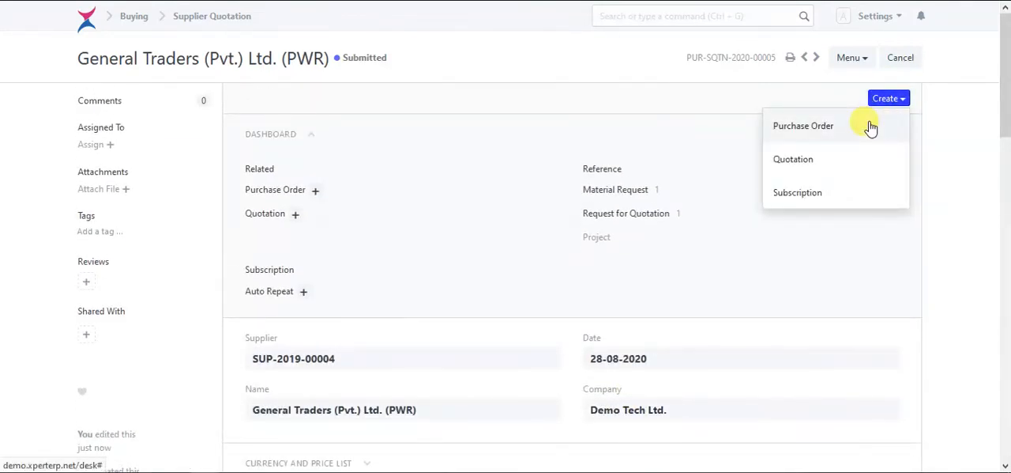
left_click(900, 98)
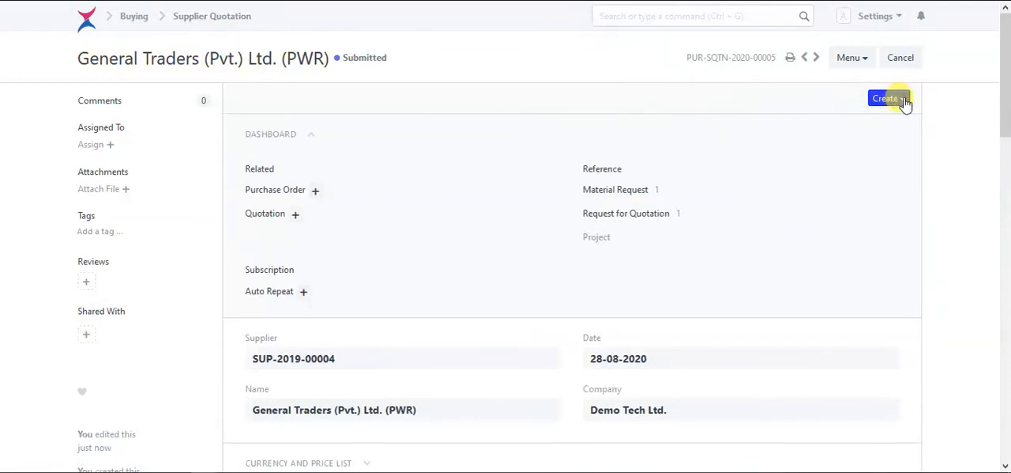
left_click(903, 101)
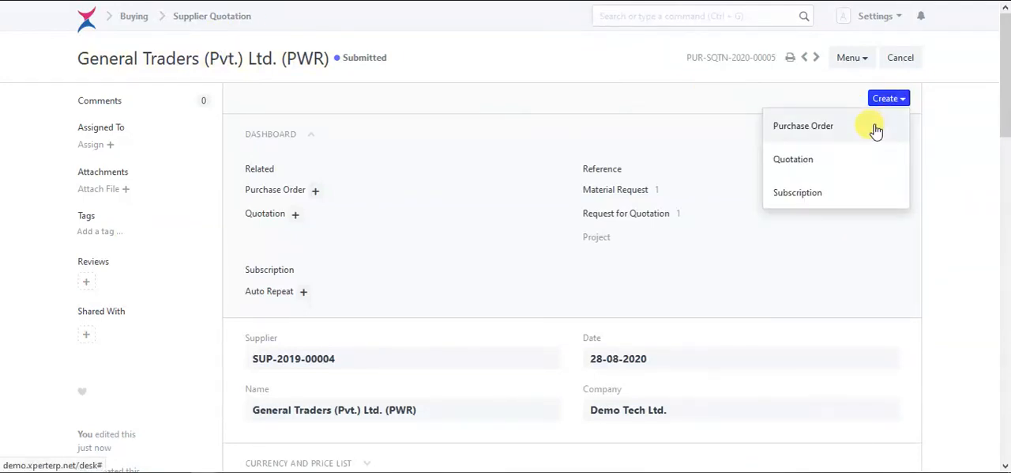
left_click(876, 128)
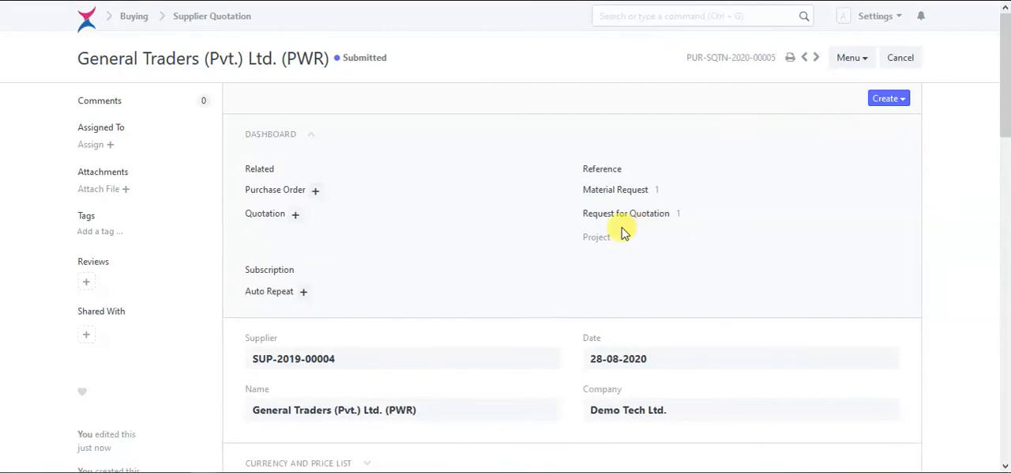